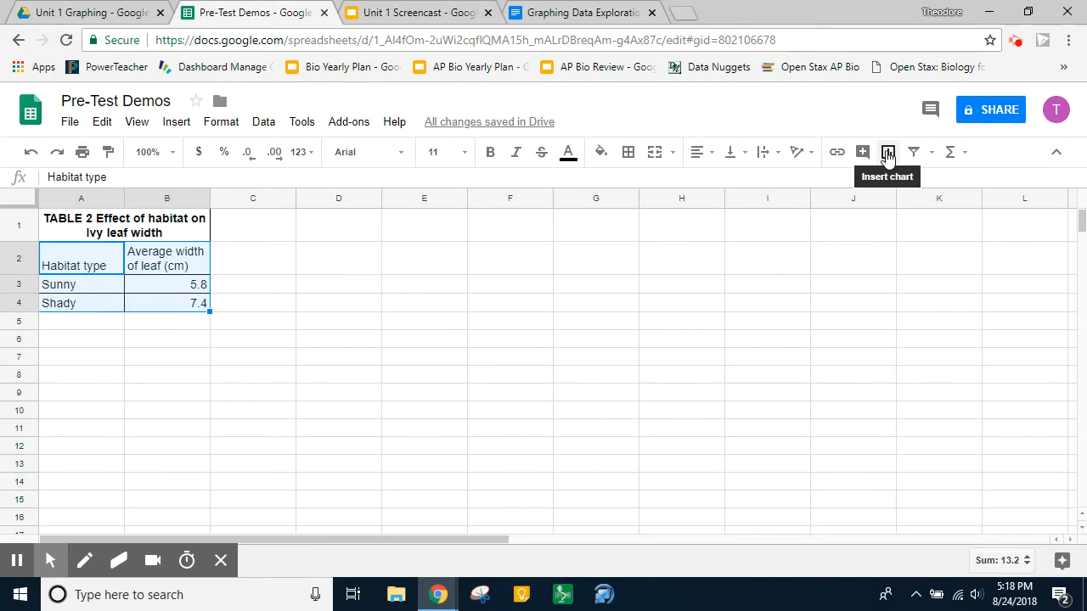
- Insert a chart from the selected habitat type and average leaf width data and make it a column chart
left_click(888, 155)
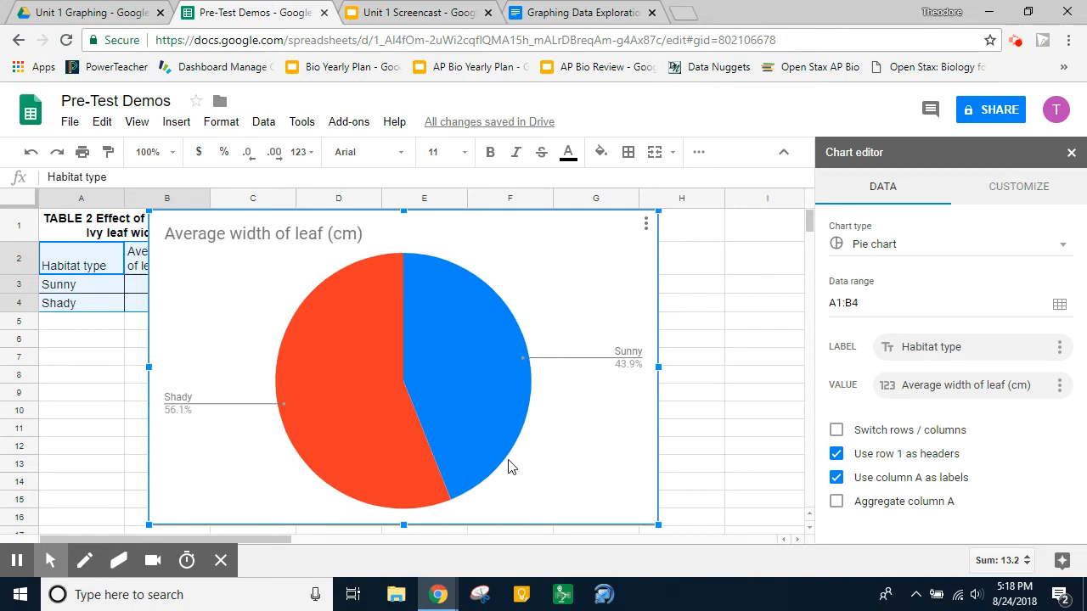
mouse_move(495, 454)
left_click(873, 246)
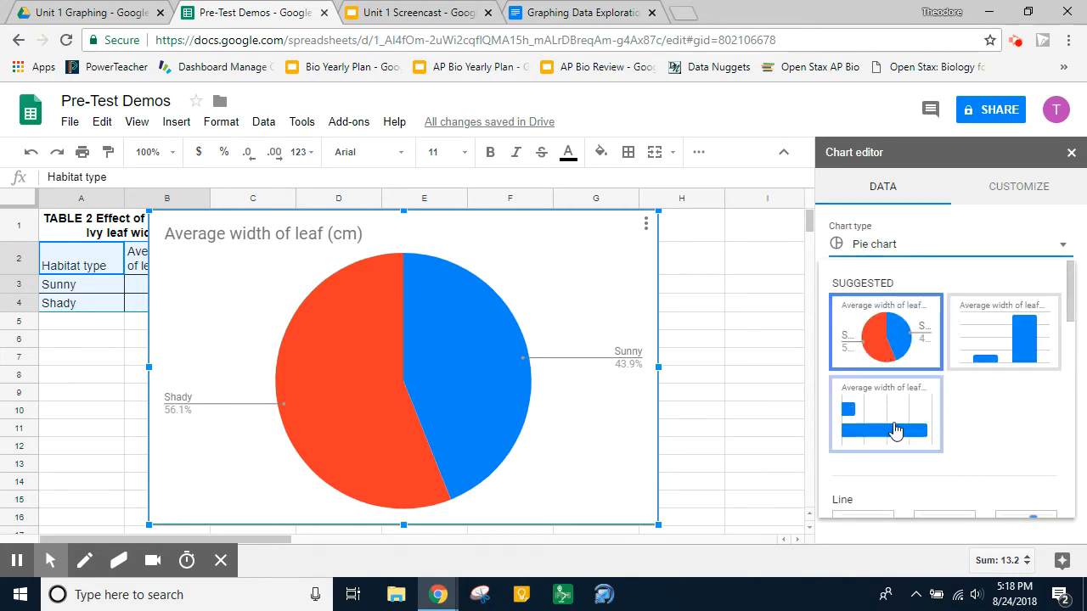
left_click(987, 351)
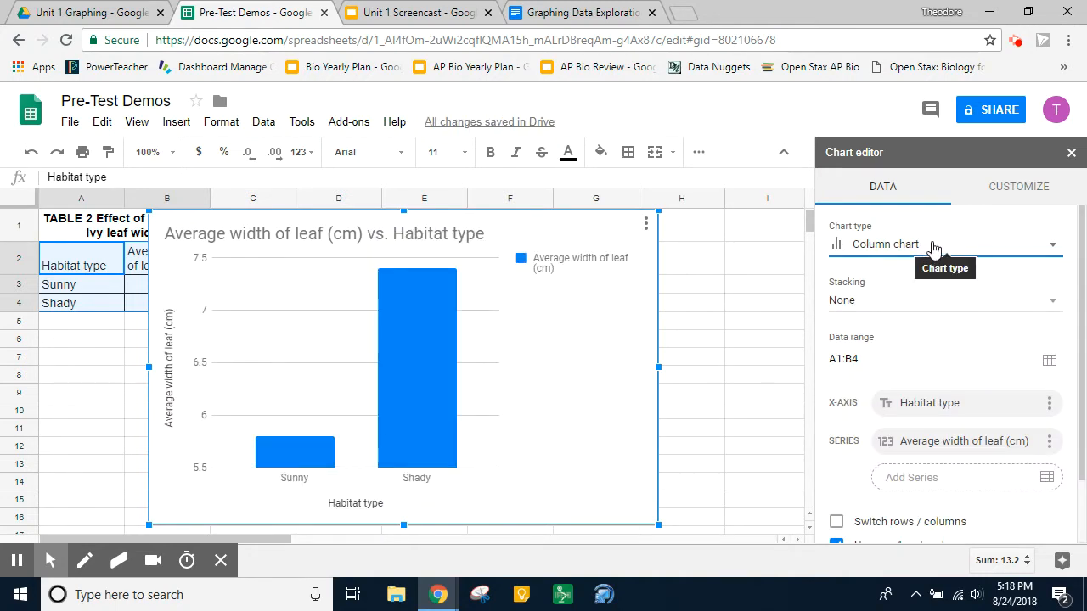
- Try the bar chart type for the leaf width data, and switch back to the column chart
left_click(930, 248)
left_click(918, 424)
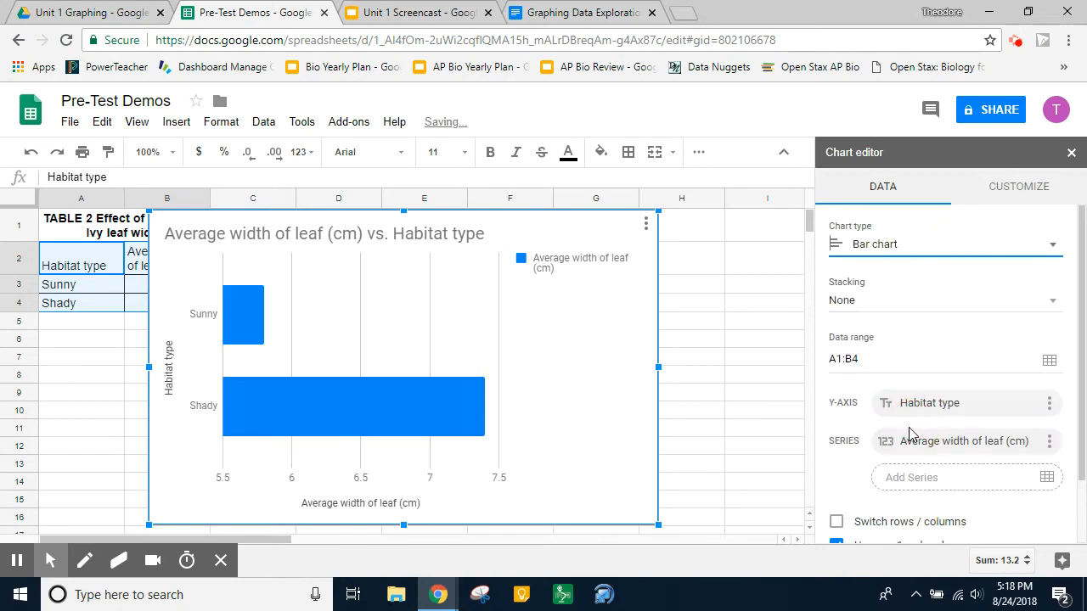
left_click(887, 250)
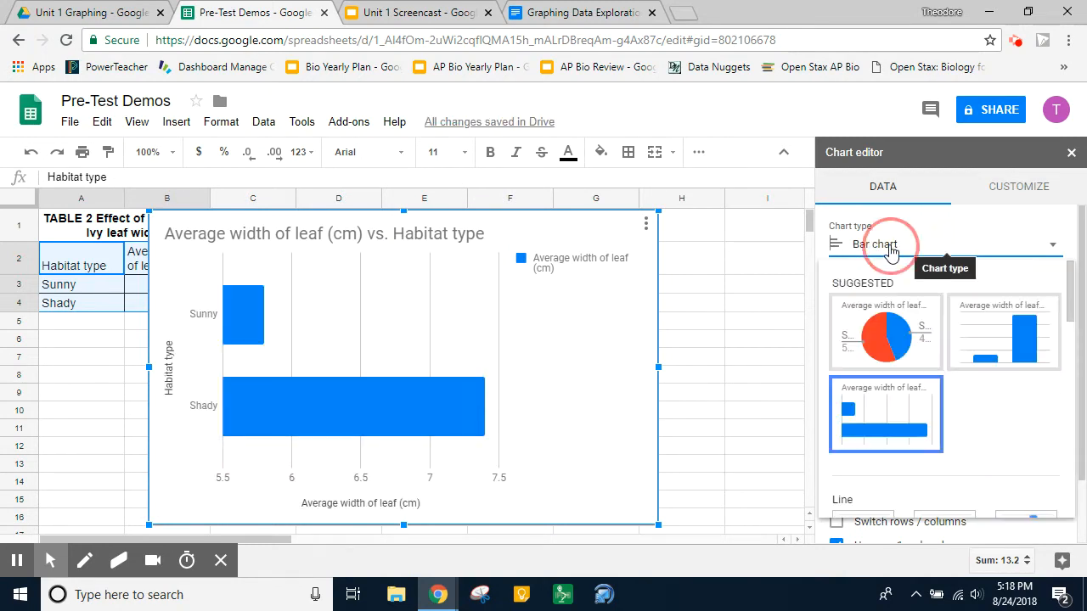
left_click(972, 334)
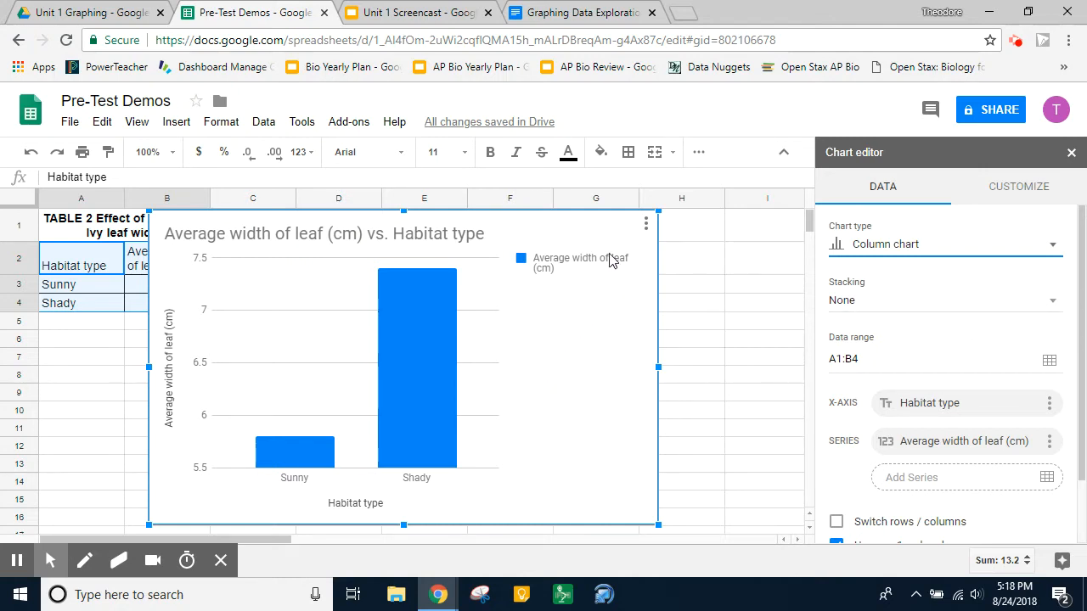
- Move the chart off the data table and set its title to "Effect of habitat on Ivy leaf width"
left_click_drag(585, 222, 658, 216)
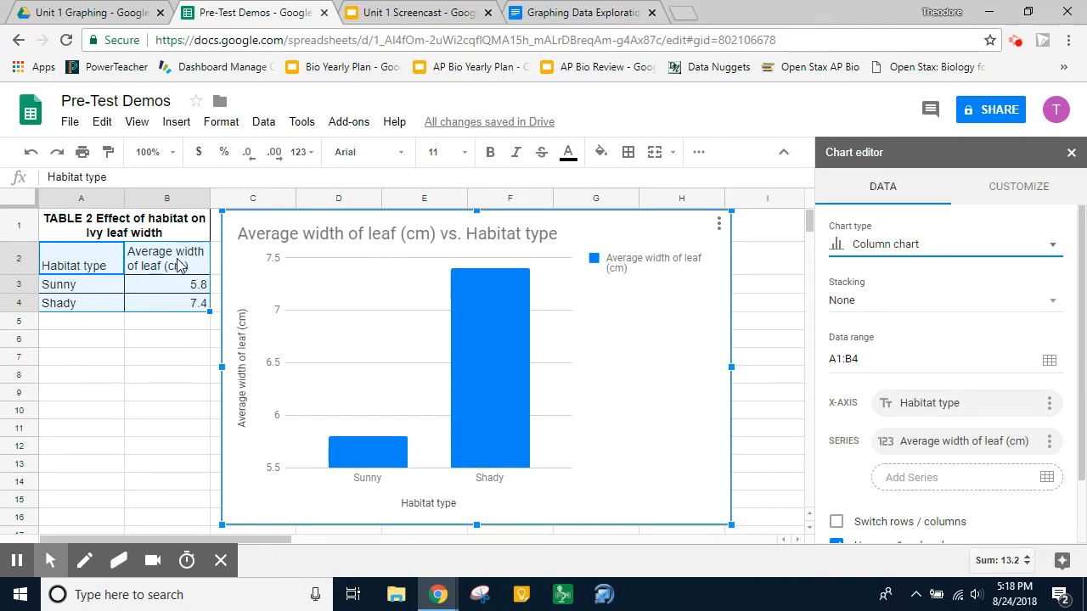
left_click(1012, 198)
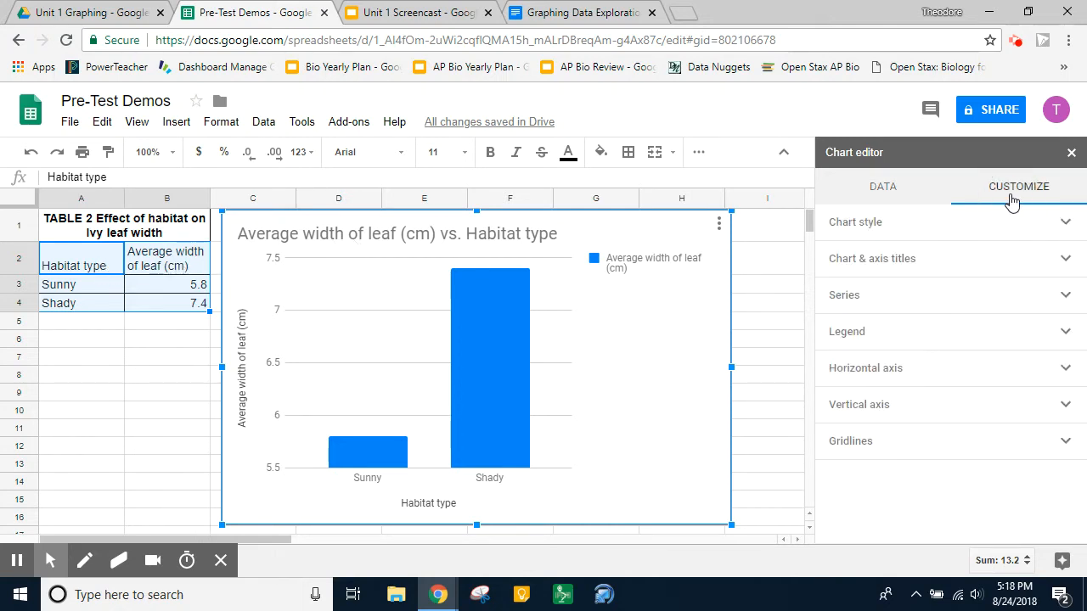
left_click(953, 268)
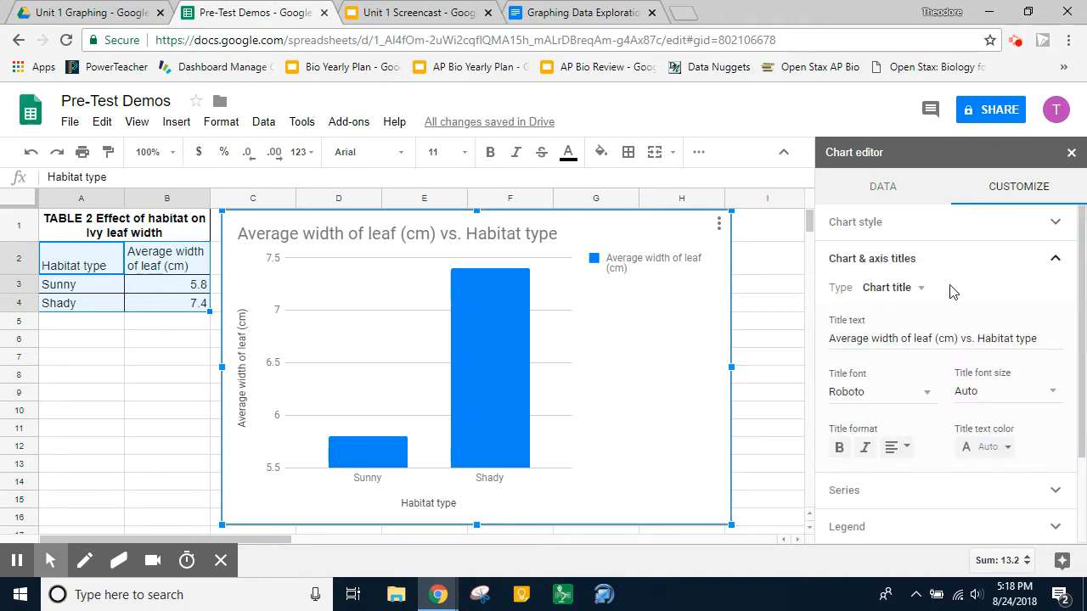
left_click_drag(1040, 341, 829, 340)
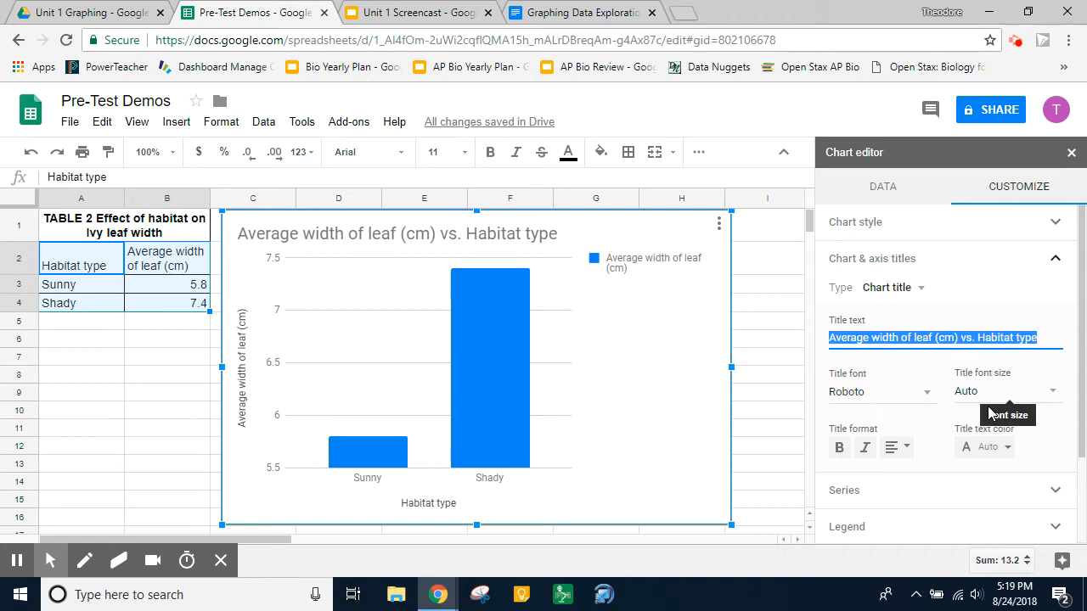
type("E")
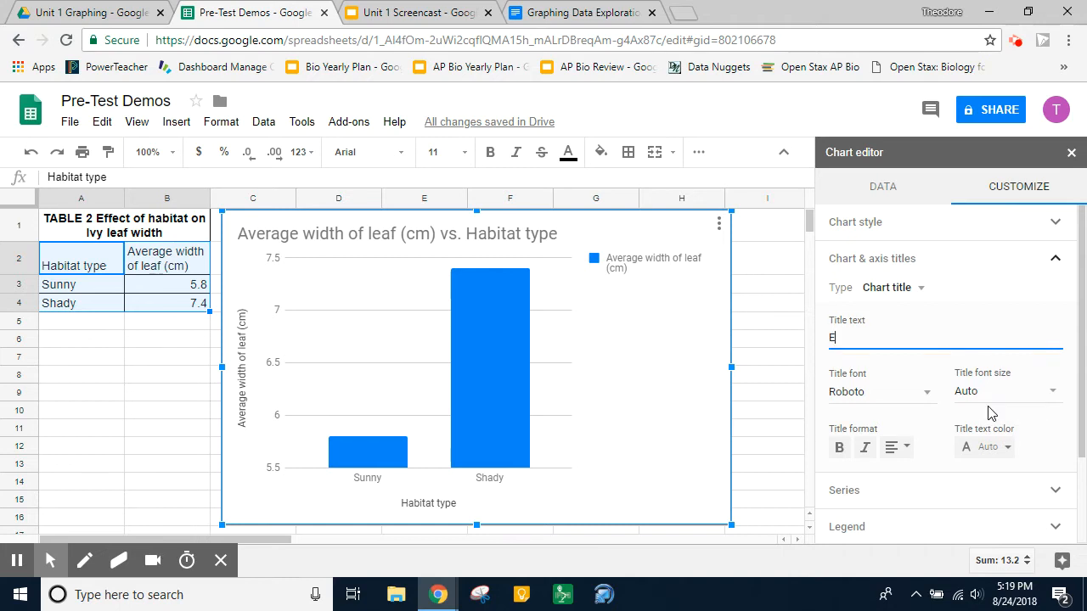
type("ffect")
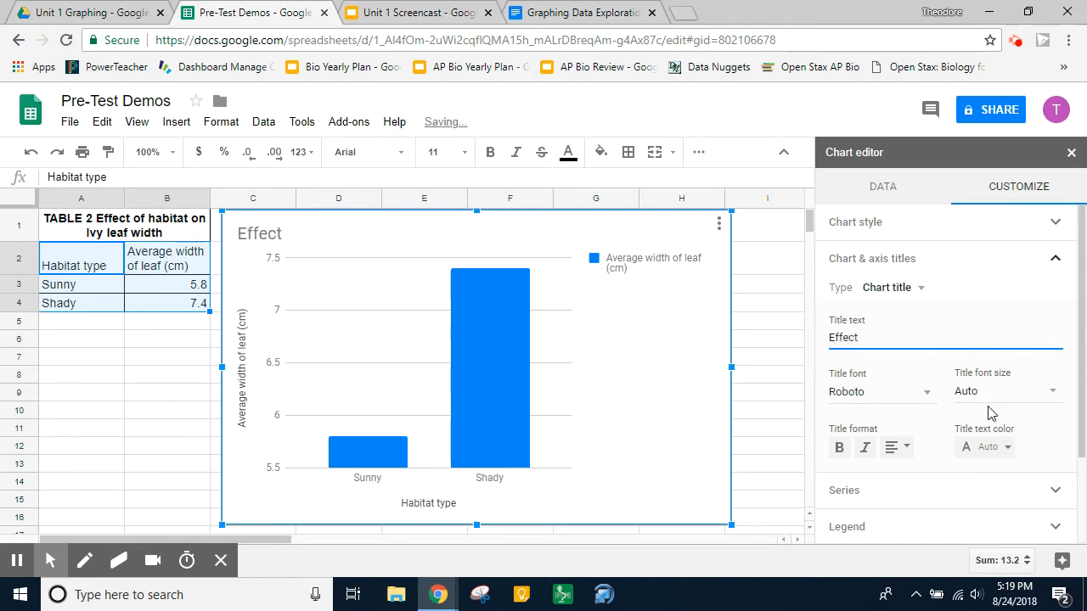
type(" of h")
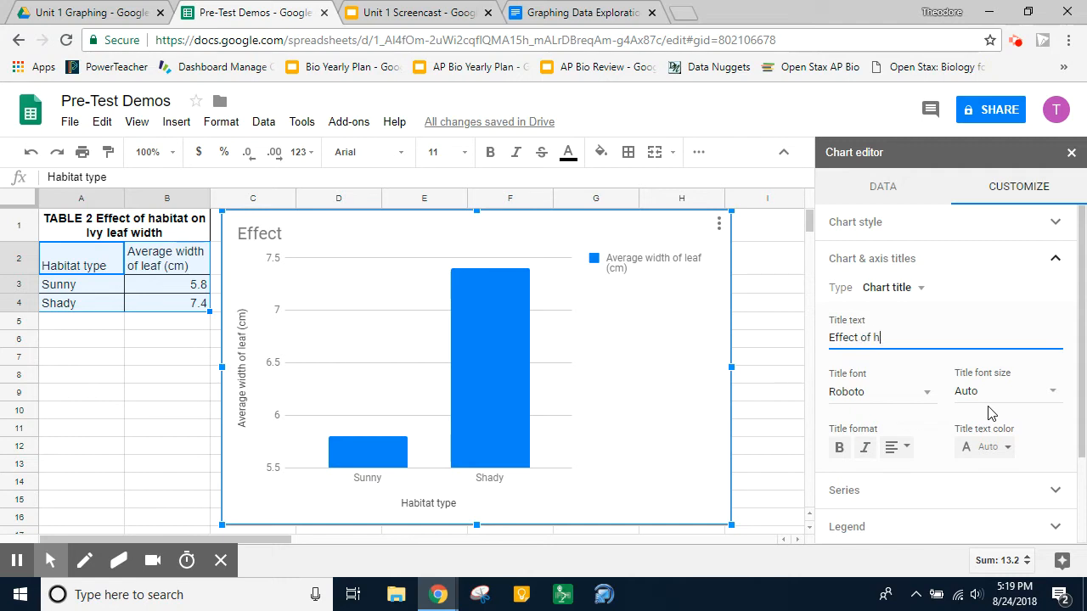
type("abitat on")
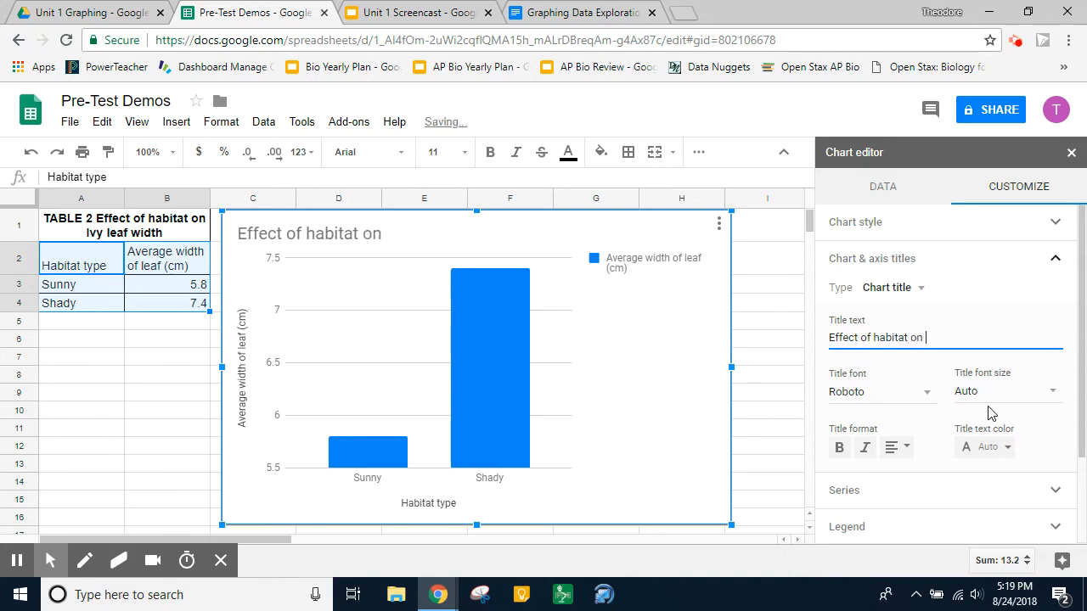
type("Ivy leaf wid")
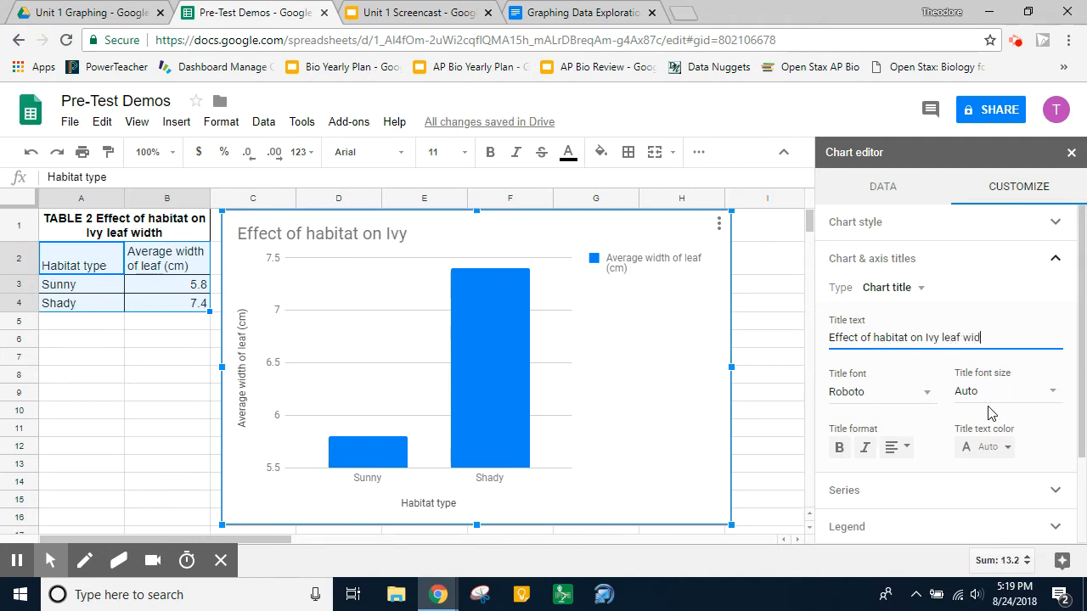
type("th")
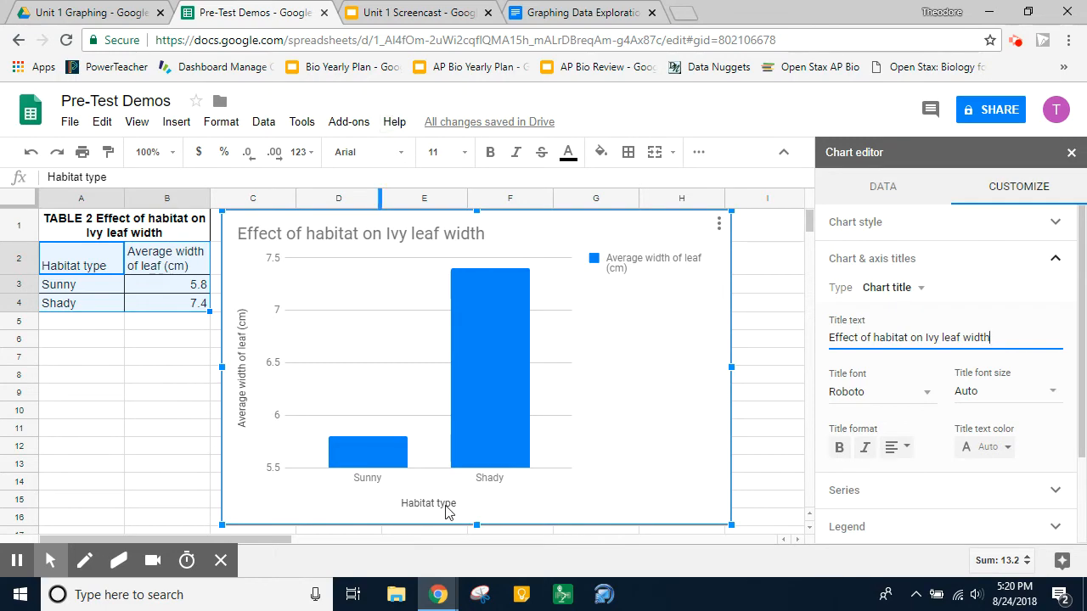
- Compare the chart's title and axis labels with the graph checklist in the Unit 1 Screencast presentation in Google Slides
left_click(439, 21)
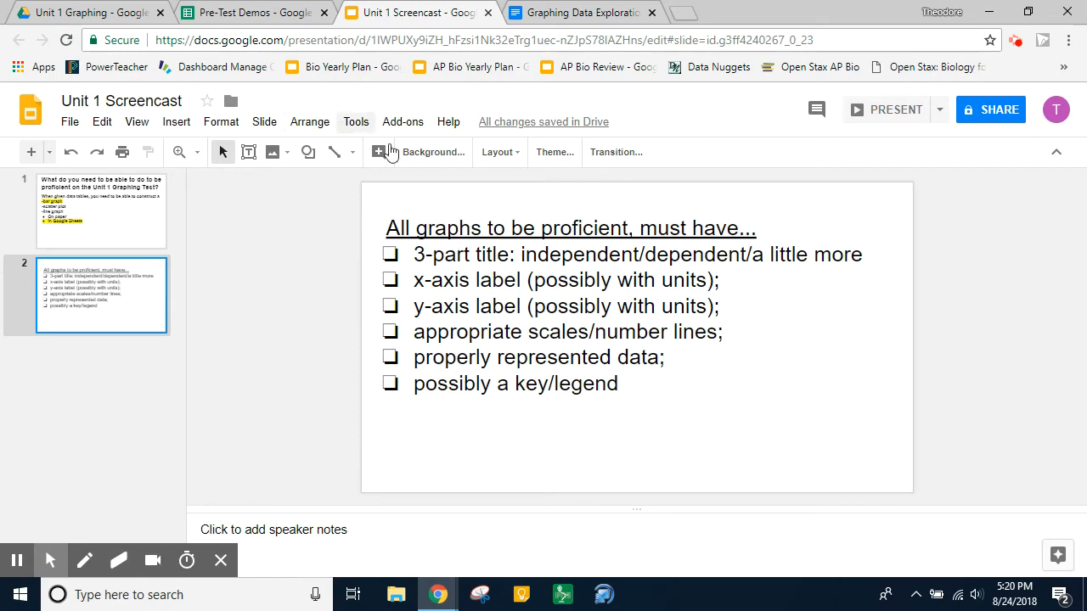
left_click(257, 15)
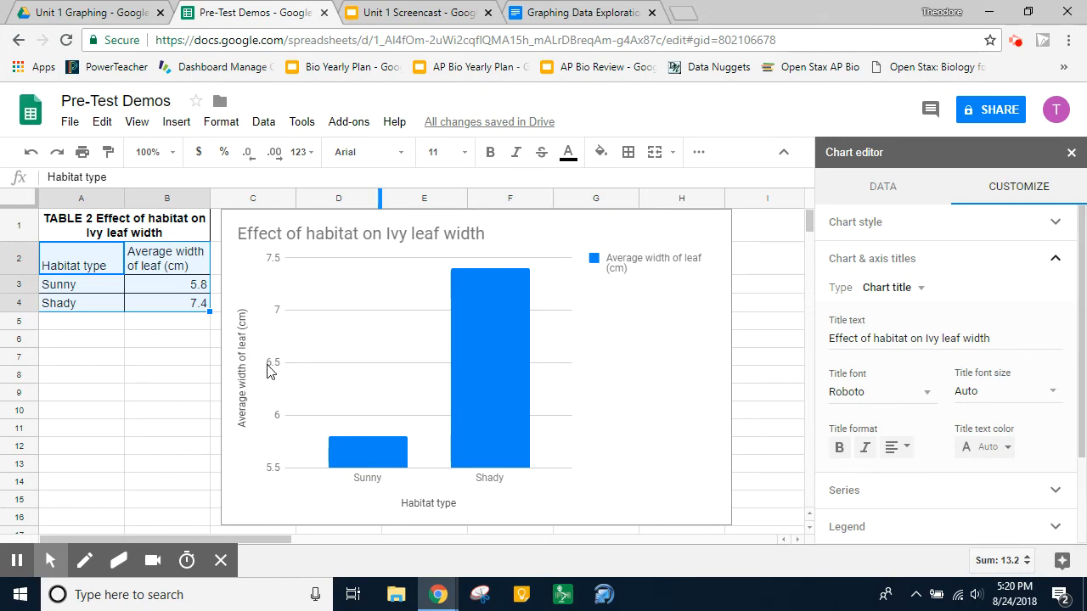
left_click(410, 19)
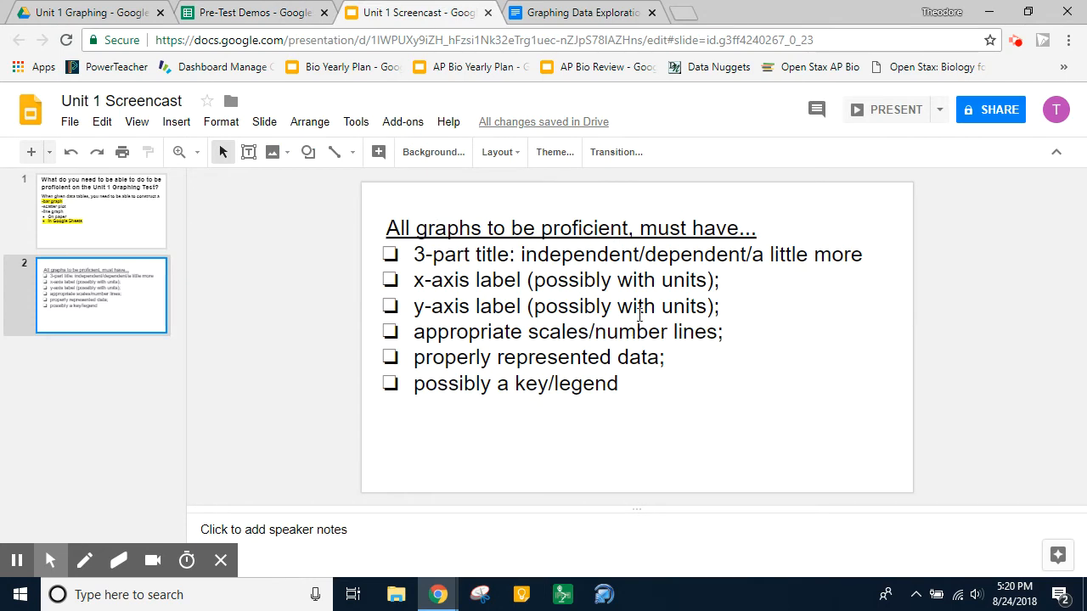
left_click(289, 17)
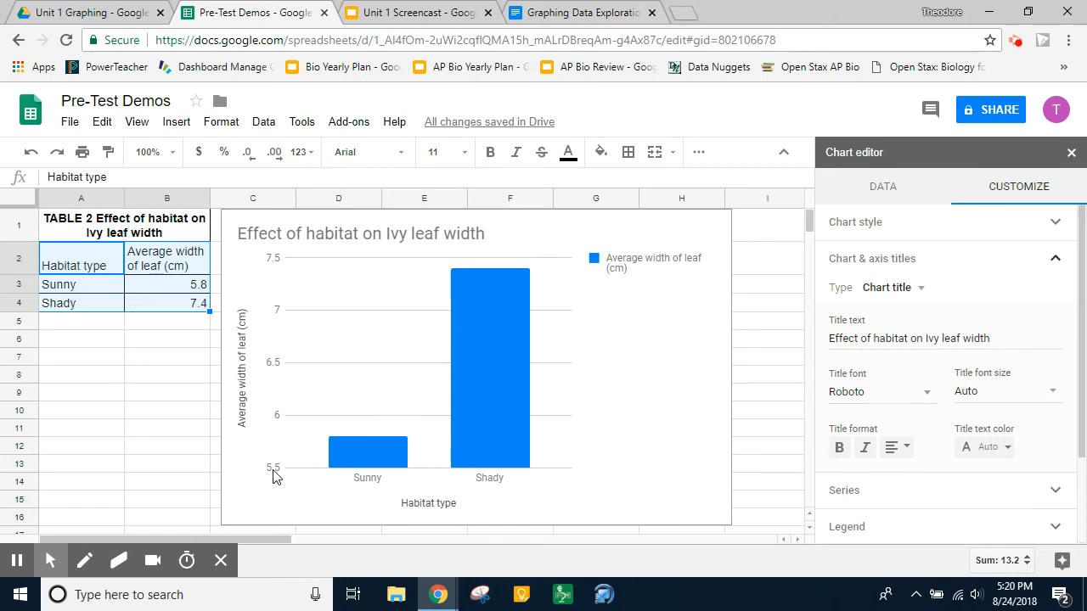
- Set the minimum value of the chart's vertical axis to 0
left_click(1053, 260)
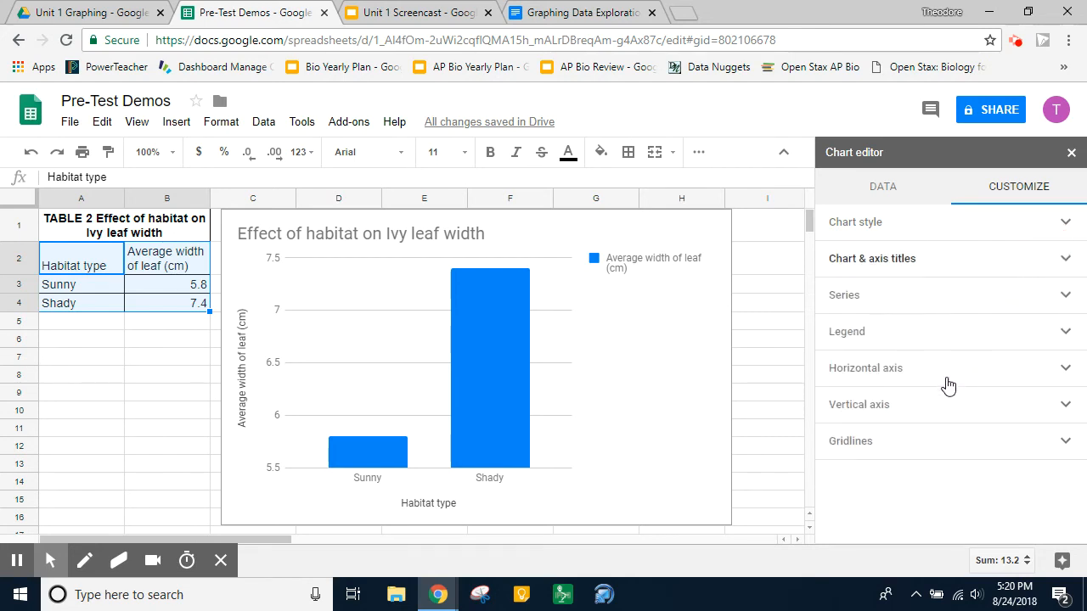
left_click(939, 408)
scroll(930, 480, "down", 1)
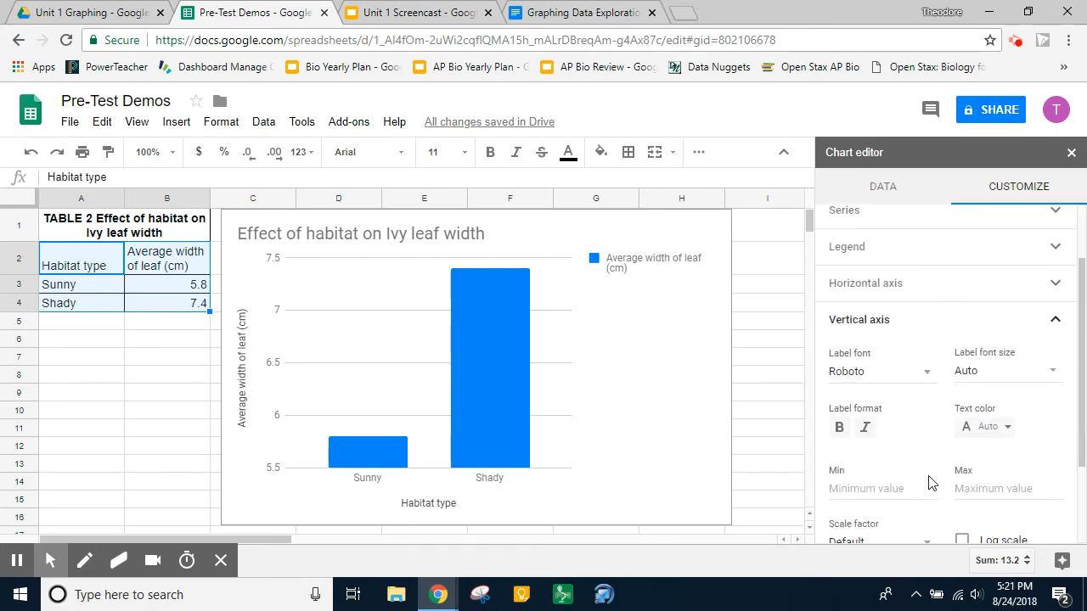
scroll(930, 480, "down", 1)
left_click(891, 404)
type("0")
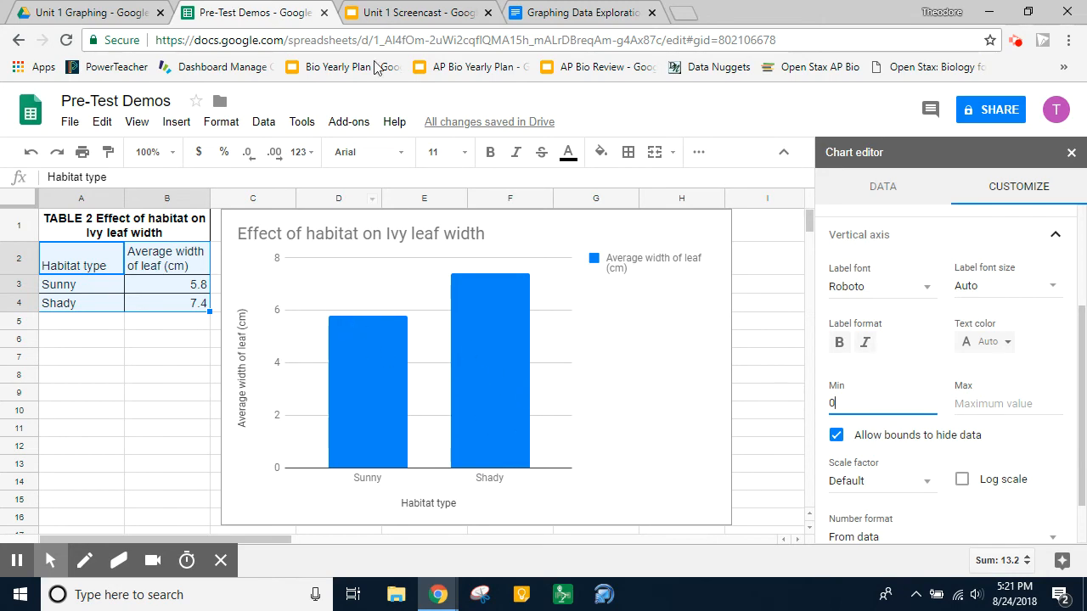
- Check the chart's scale and data representation against the graph checklist in the Unit 1 Screencast presentation
left_click(395, 13)
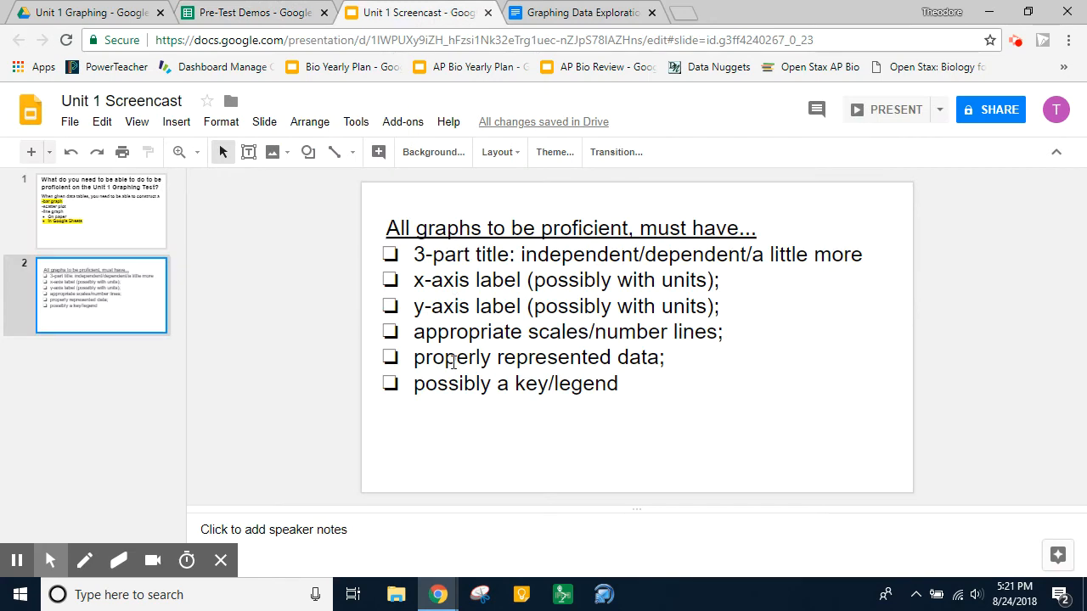
left_click(270, 17)
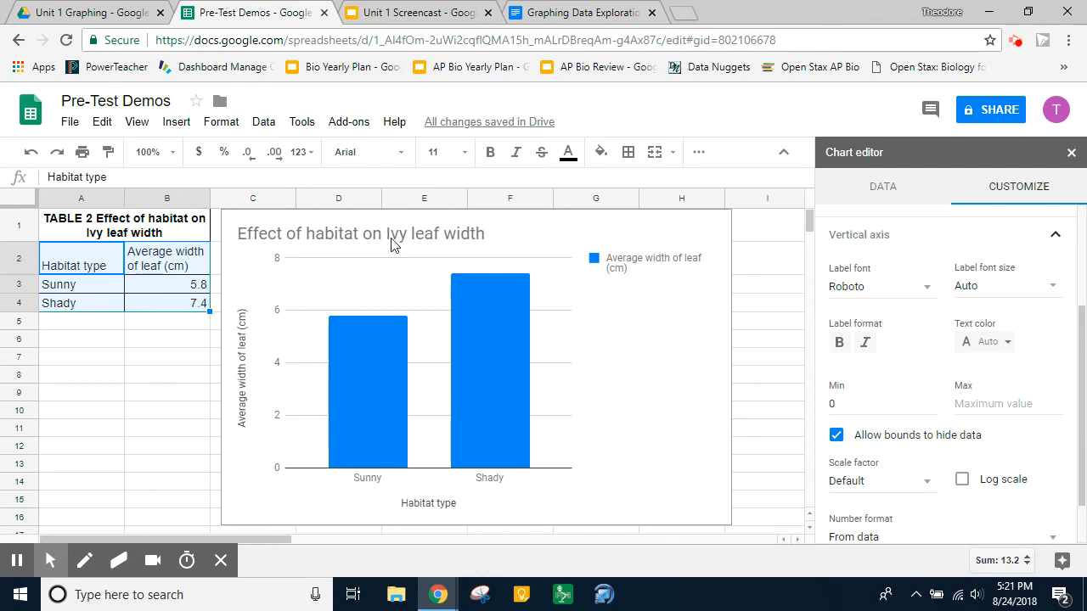
left_click(396, 15)
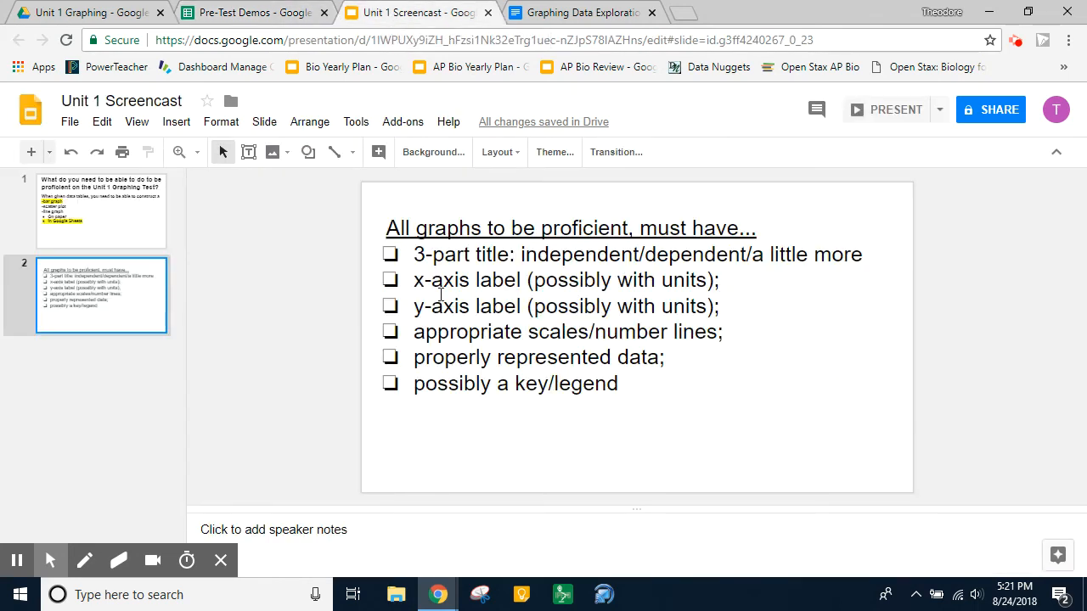
left_click(238, 17)
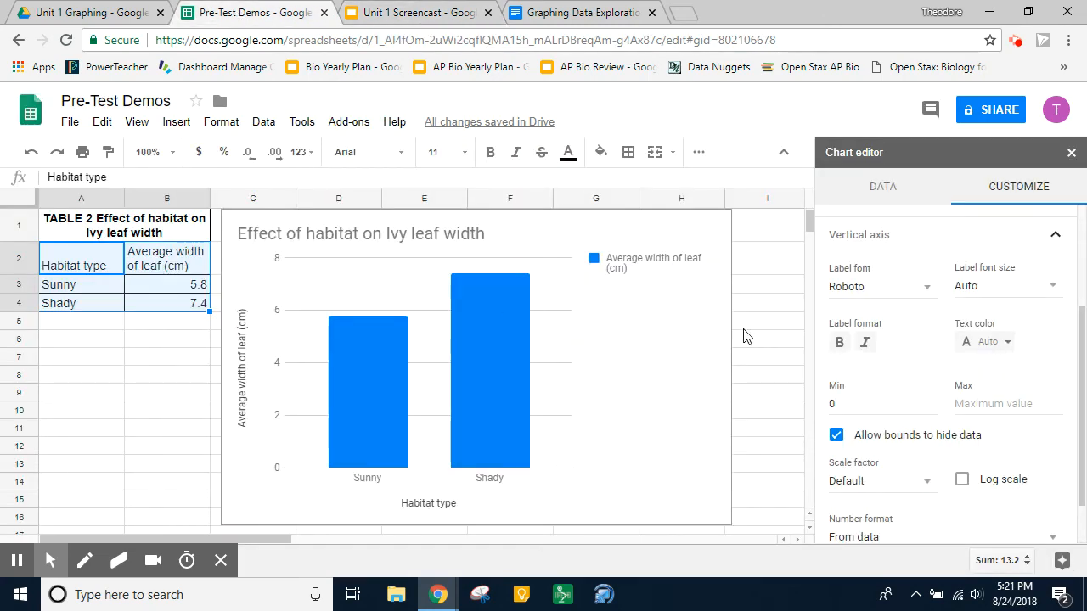
- Remove the chart's legend by setting its position to None
left_click(1054, 237)
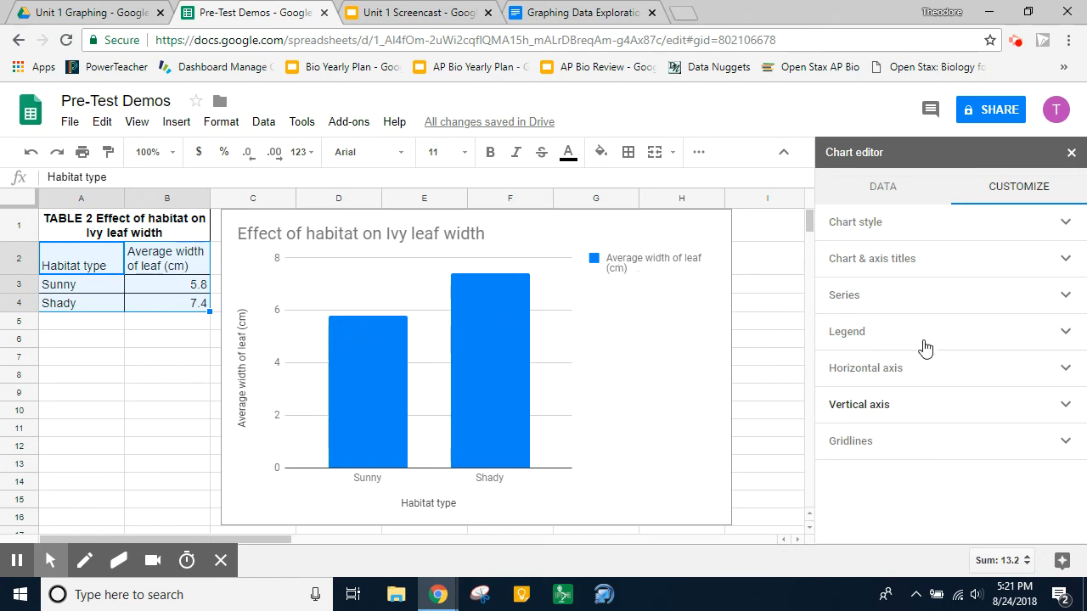
left_click(1060, 338)
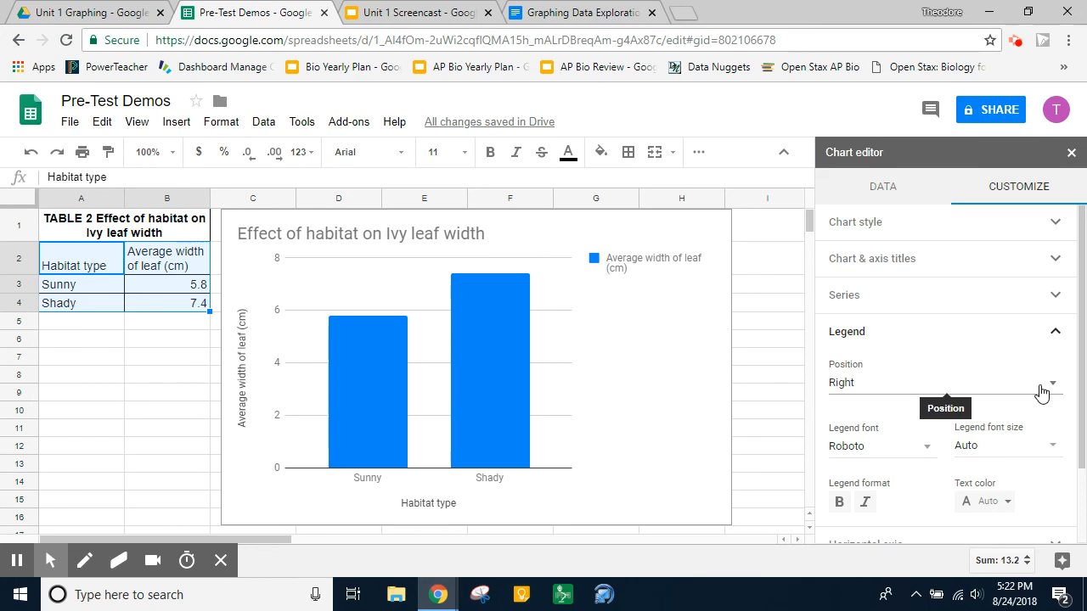
left_click(1042, 387)
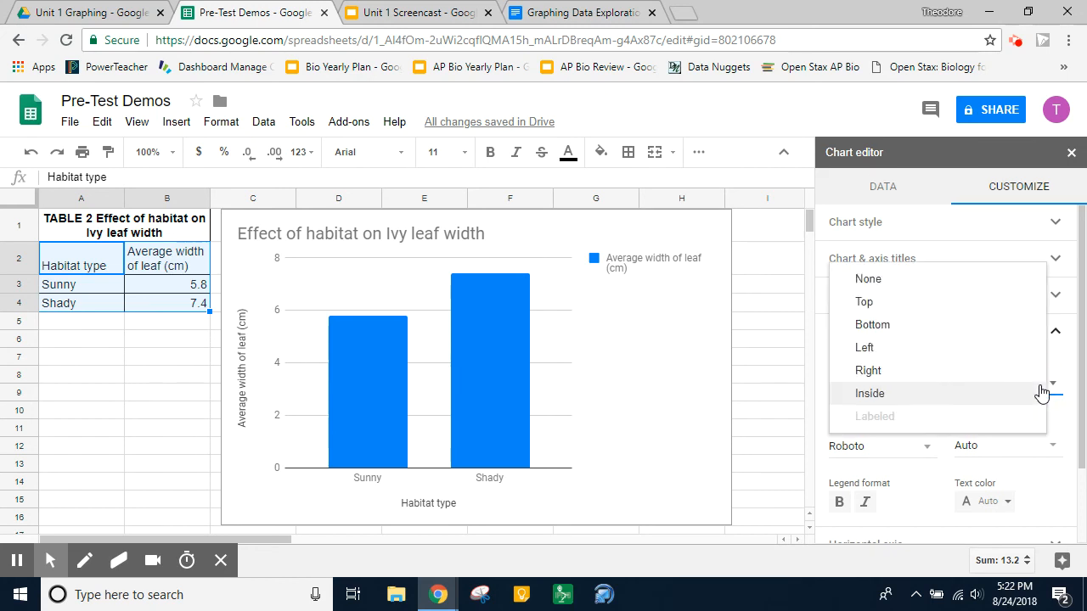
left_click(908, 280)
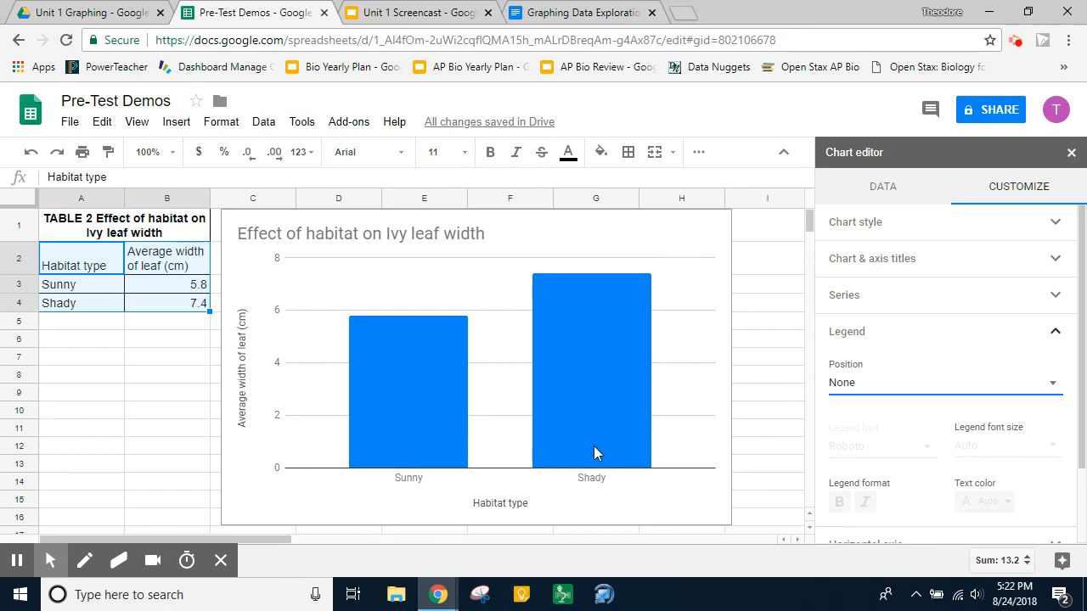
- Review the finished column chart against each remaining item of the graph checklist in the Unit 1 Screencast presentation
left_click(433, 15)
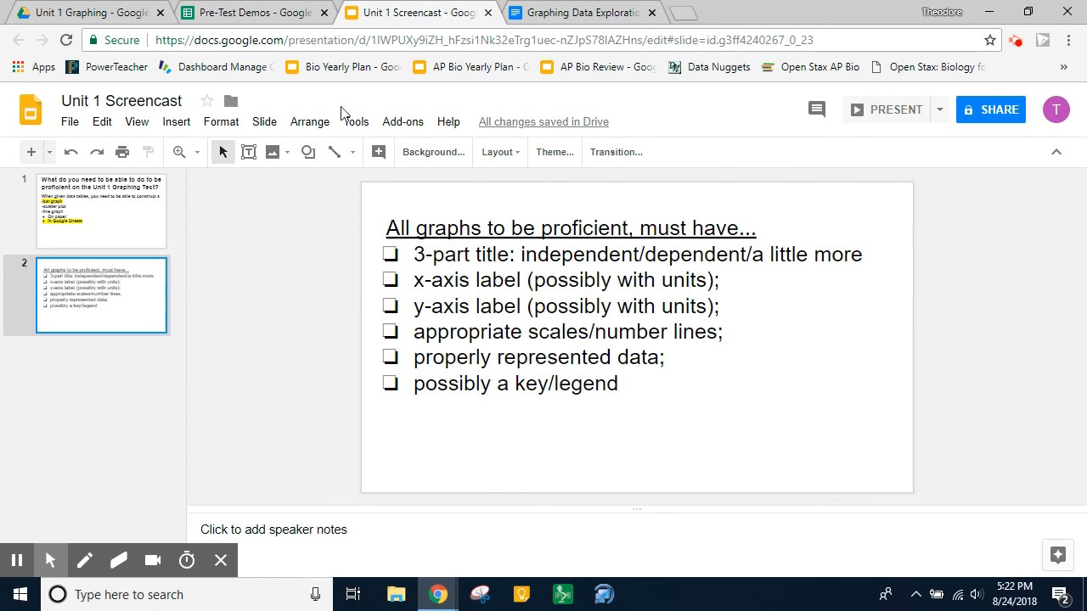
left_click(267, 12)
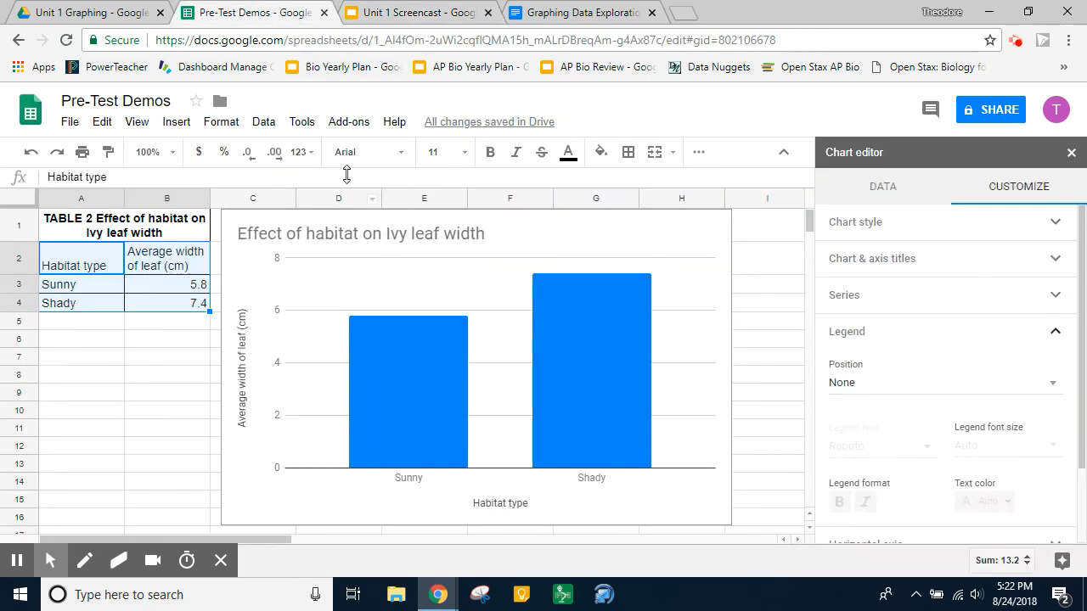
left_click(418, 13)
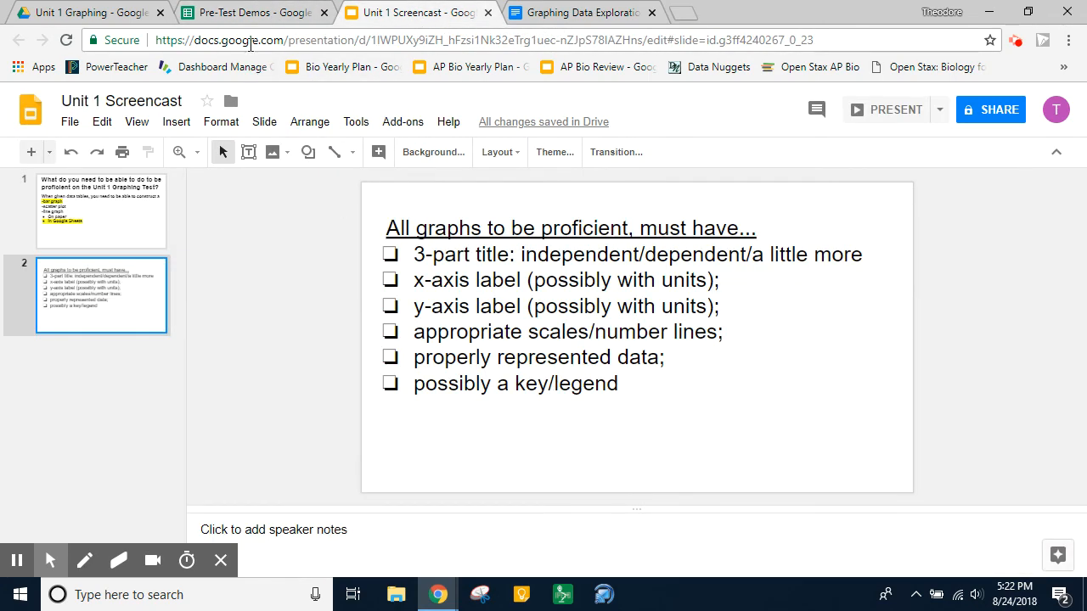
left_click(258, 13)
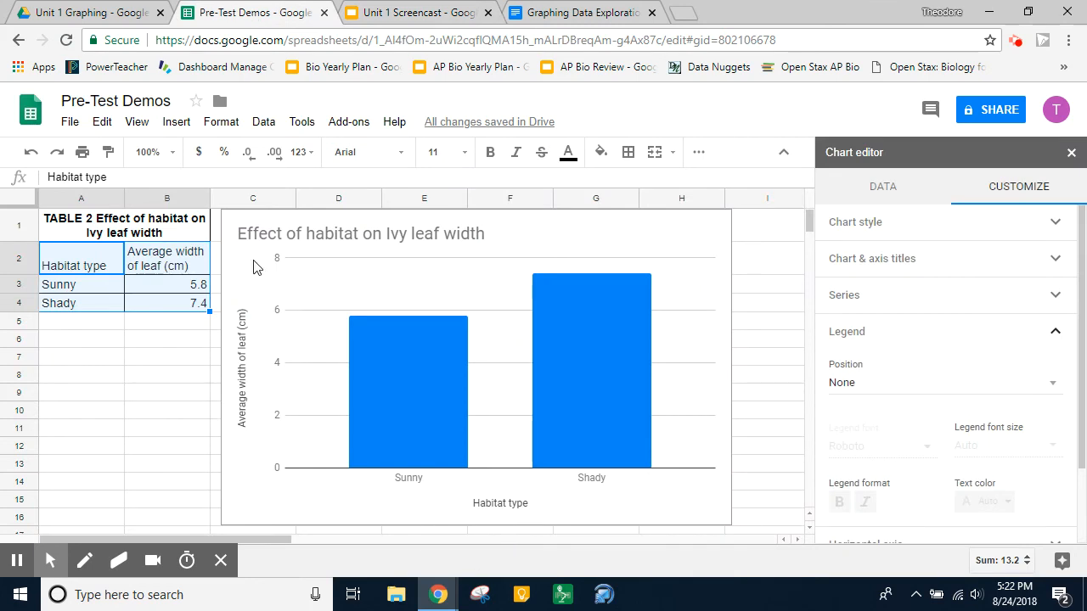
left_click(399, 17)
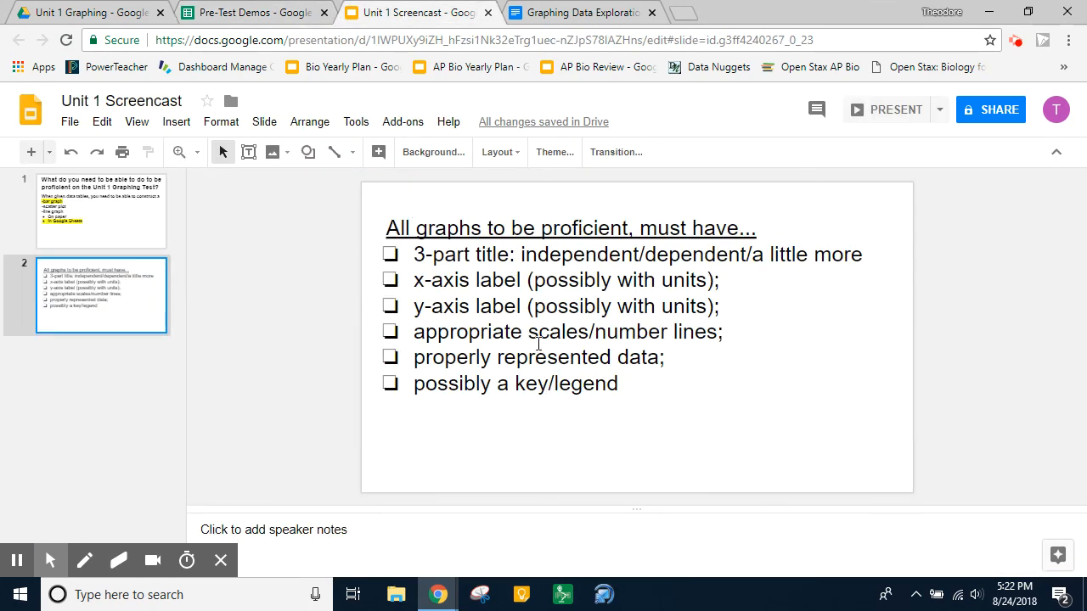
left_click(273, 13)
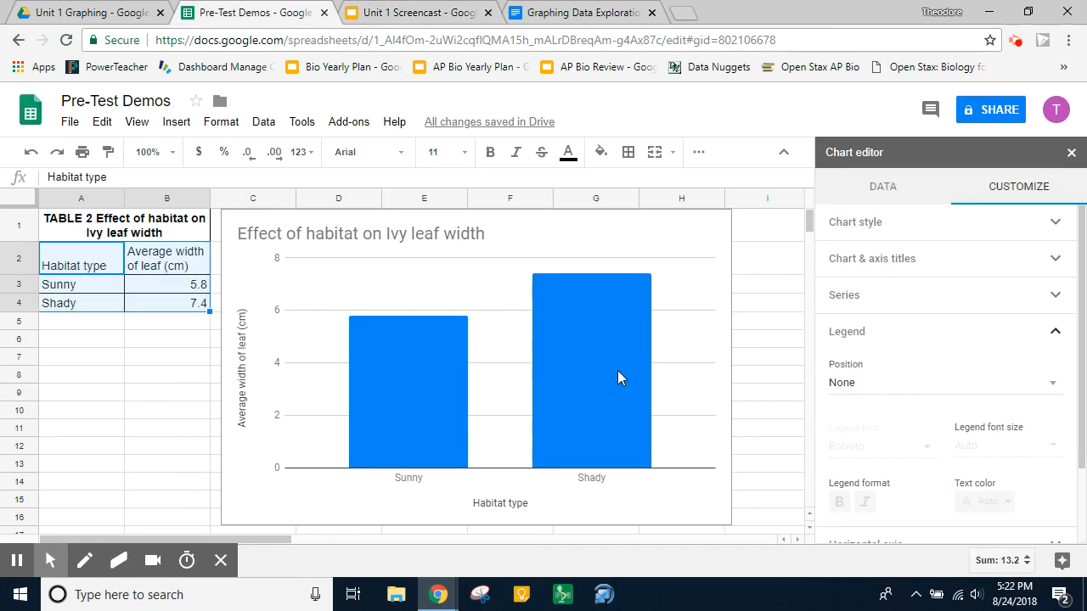